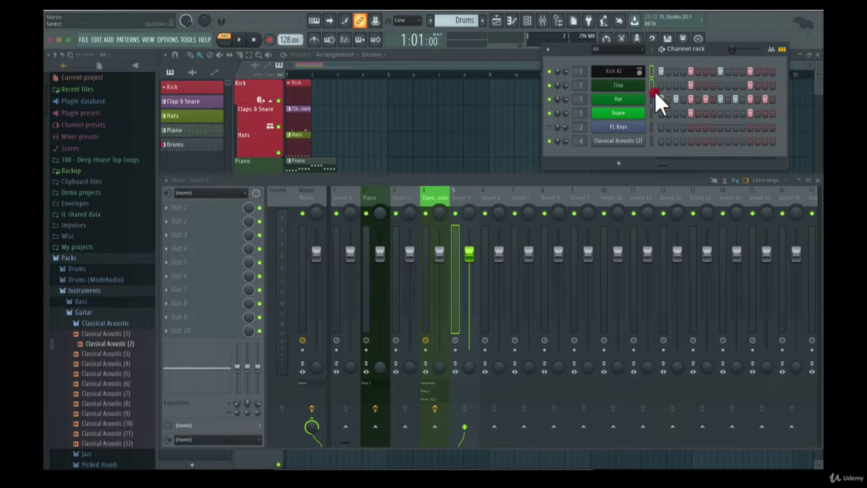
Select the Kick #2, Clap, Hat and Snare channels and route them to consecutive mixer tracks starting from Insert 5
left_click(651, 111)
right_click(465, 193)
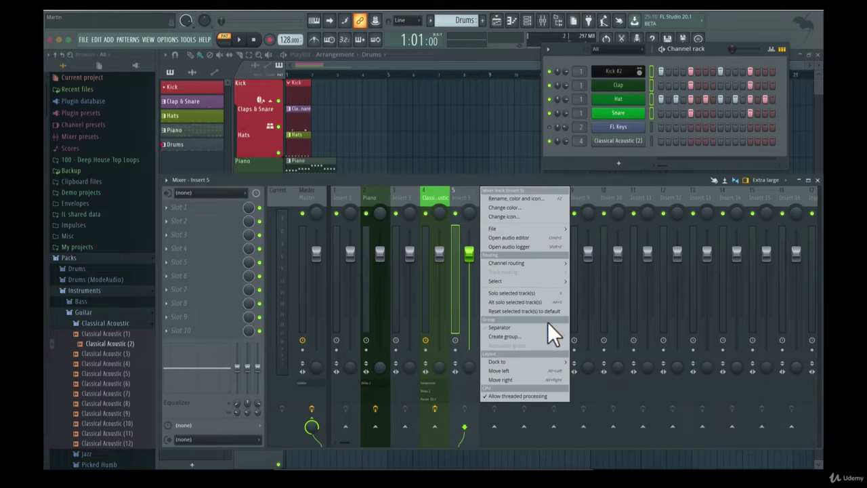
mouse_move(570, 259)
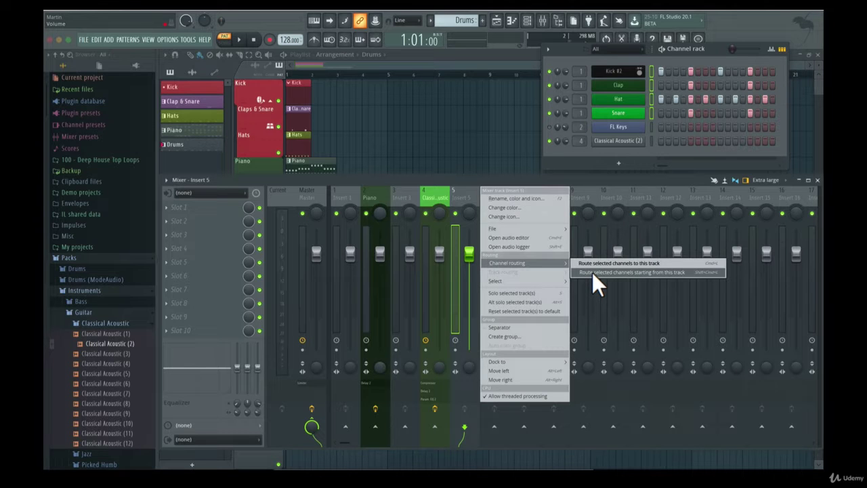
left_click(592, 273)
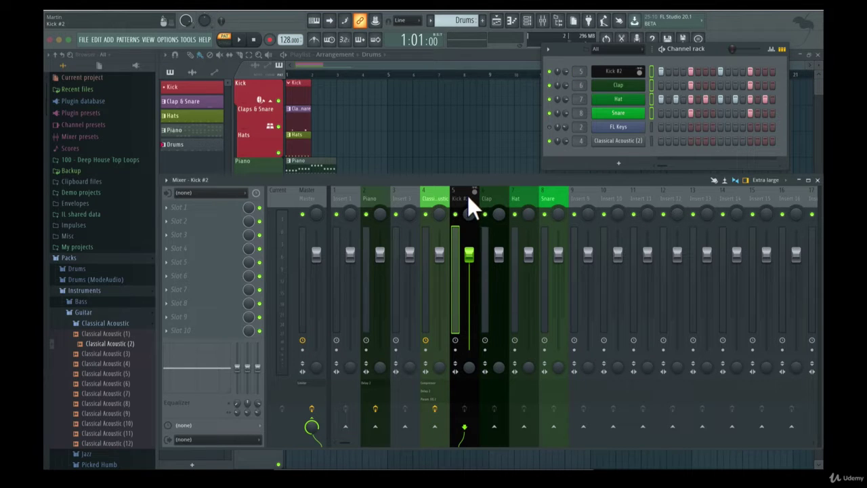
Load Fruity Reeverb 2 into the first effect slot of the Snare mixer track
left_click(551, 204)
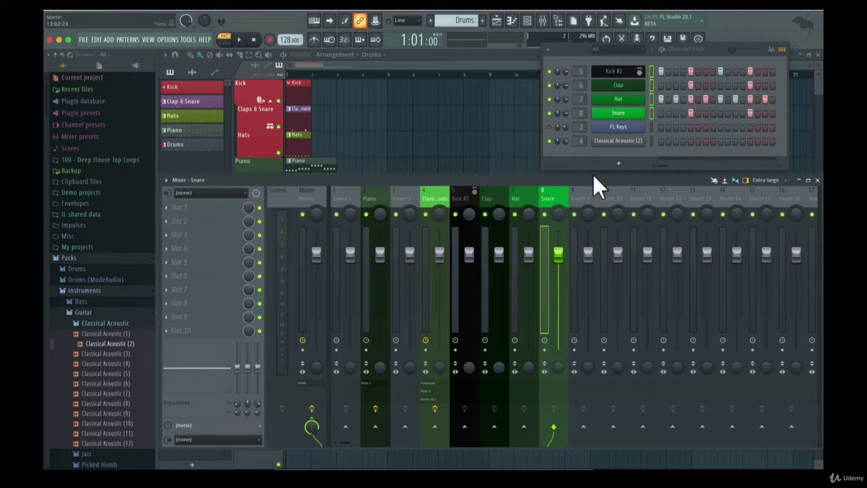
left_click_drag(593, 180, 611, 163)
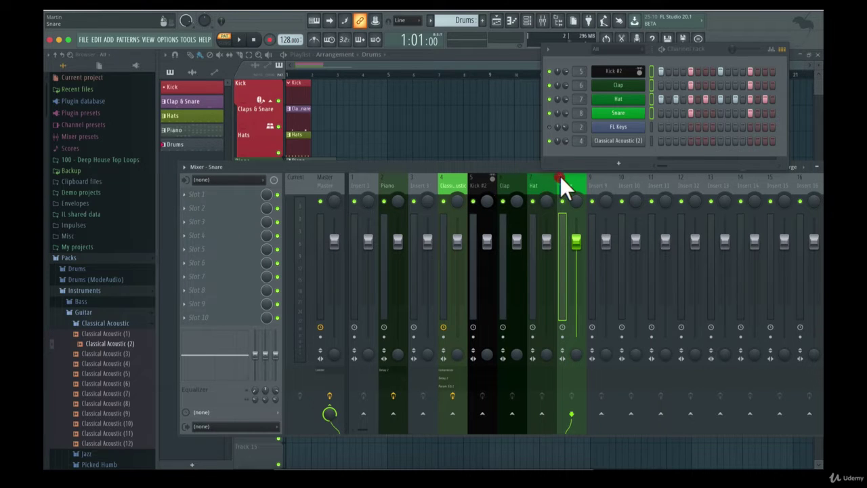
left_click(184, 195)
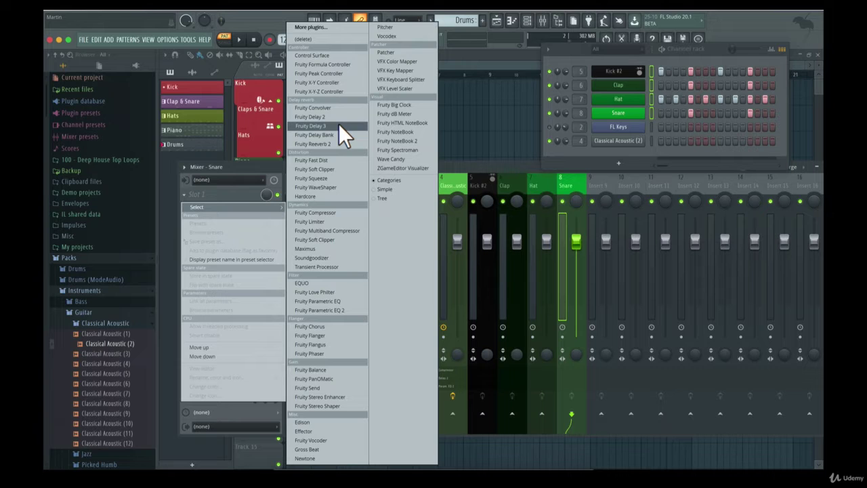
left_click(334, 144)
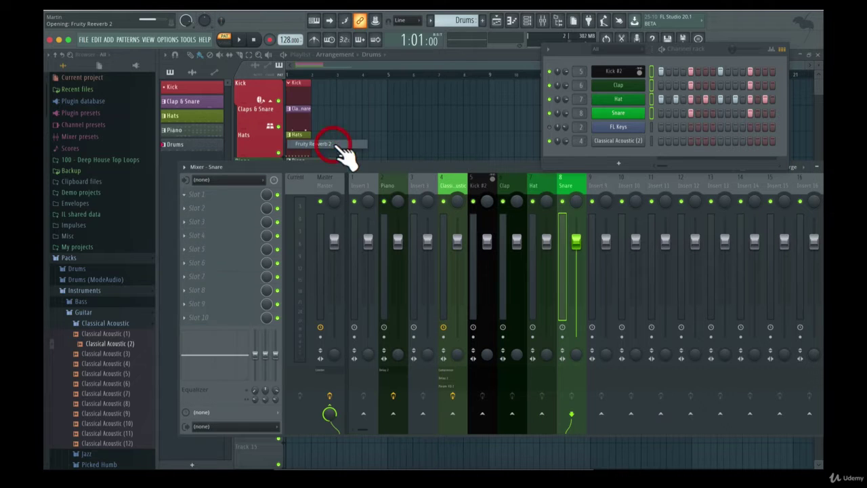
Play the drum pattern briefly to audition the snare reverb, and close the Fruity Reeverb 2 window
key("space")
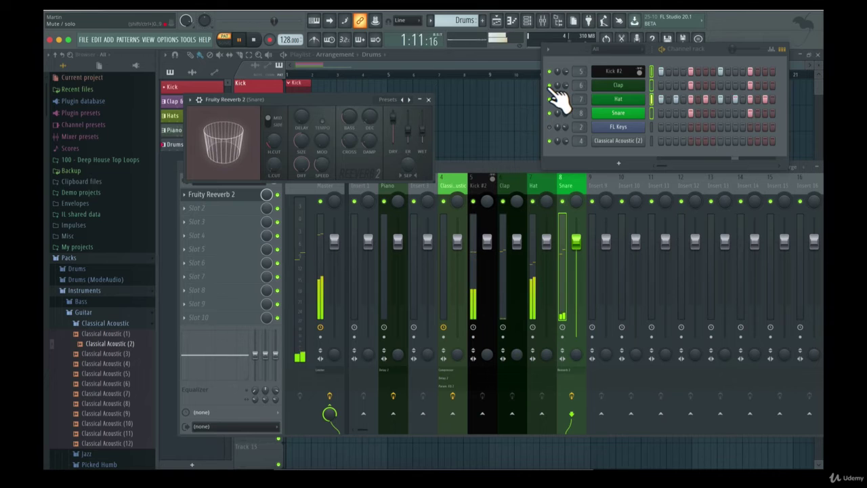
key("space")
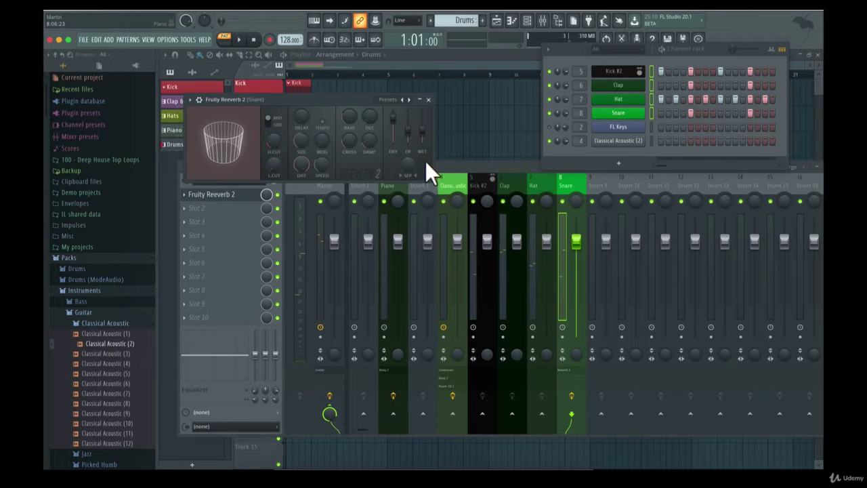
left_click(326, 103)
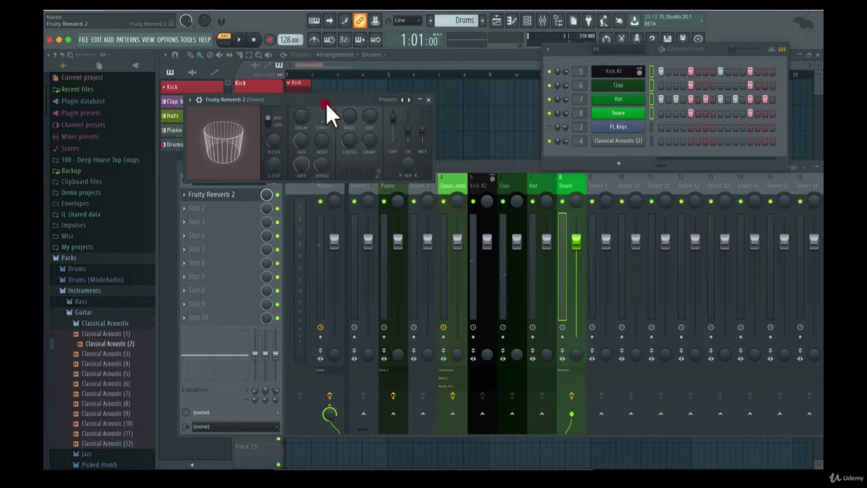
left_click(428, 100)
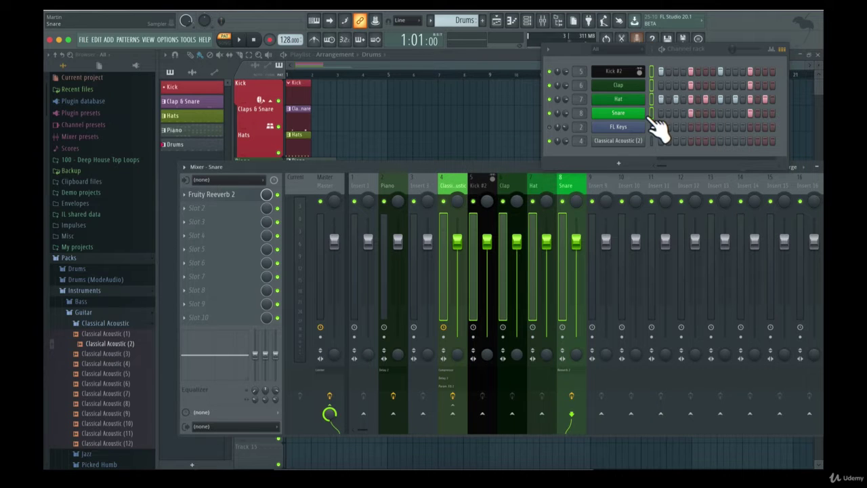
right_click(586, 182)
mouse_move(608, 214)
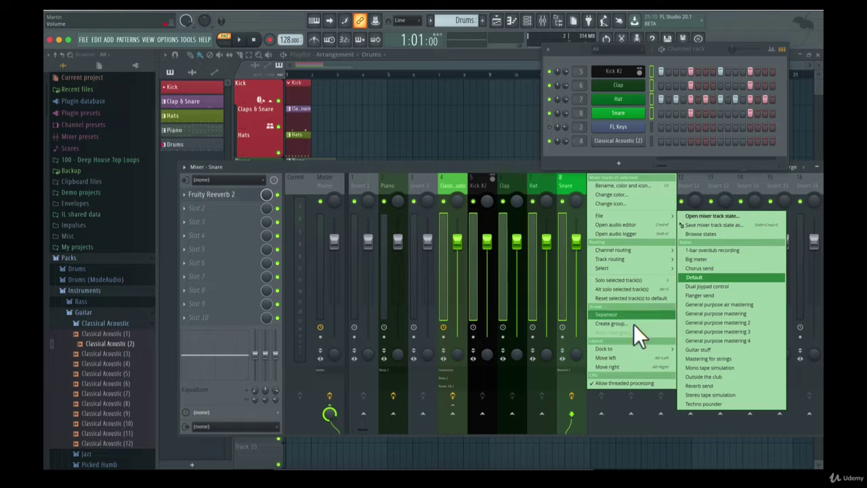
mouse_move(635, 259)
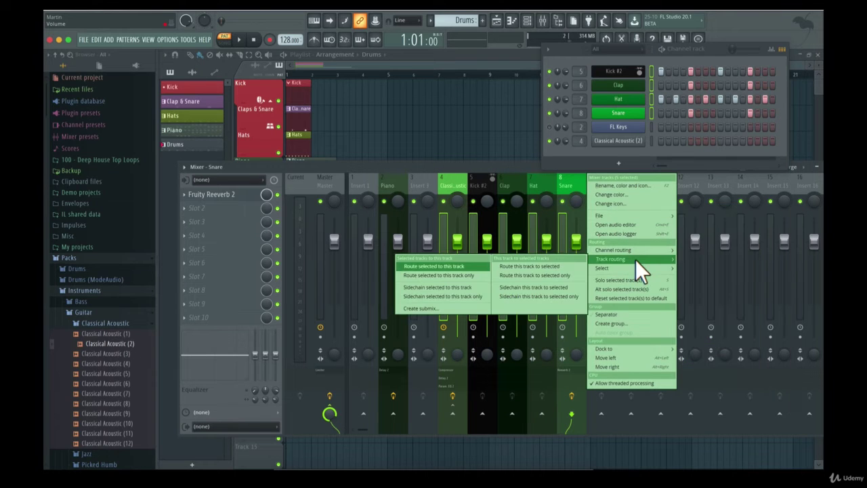
left_click(704, 177)
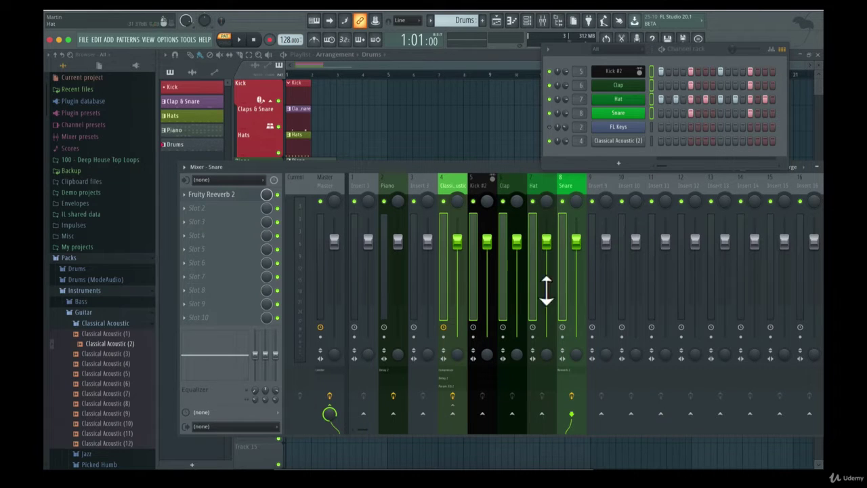
Check the drum tracks' routing and remove the Hat track's send to the Classical Acoustic mixer track
left_click(546, 182)
left_click(510, 182)
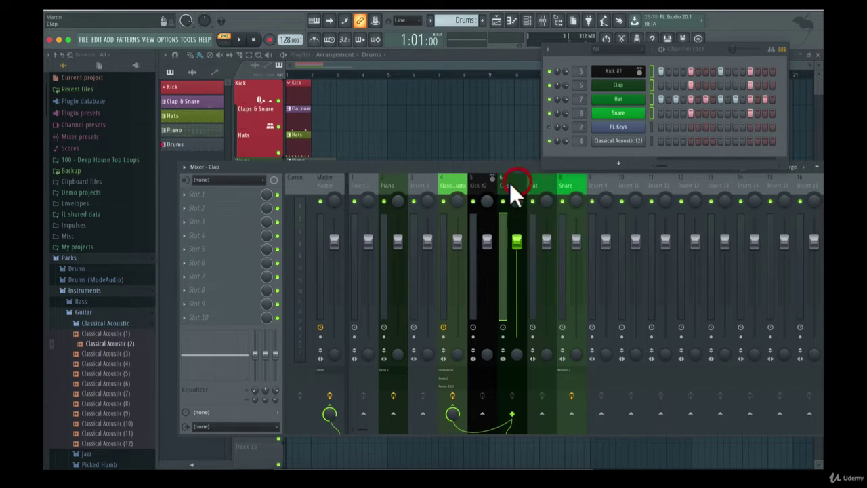
left_click(483, 183)
left_click(506, 186)
left_click(542, 190)
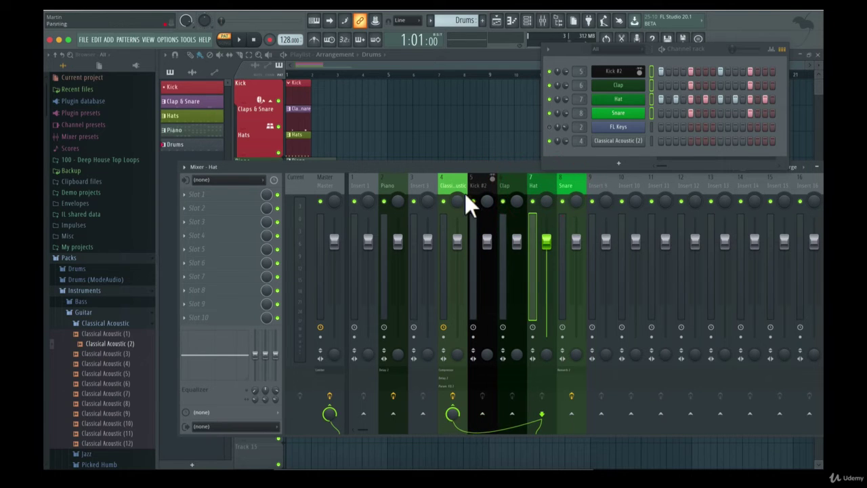
left_click(452, 415)
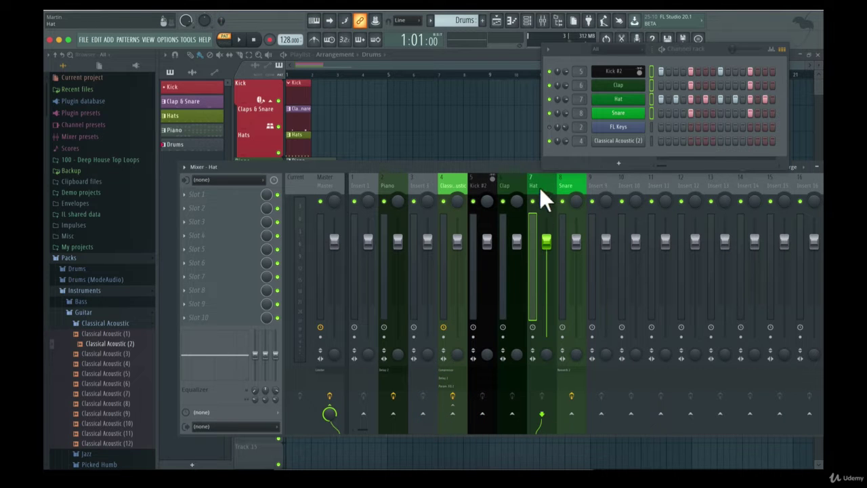
Remove the Kick #2 and Clap tracks' sends to the Classical Acoustic mixer track
left_click(478, 182)
left_click(466, 182)
left_click(477, 220)
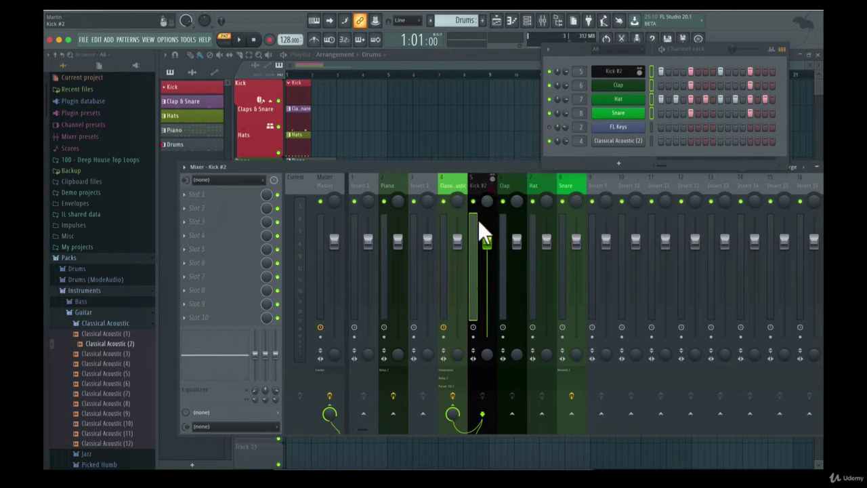
left_click(519, 179)
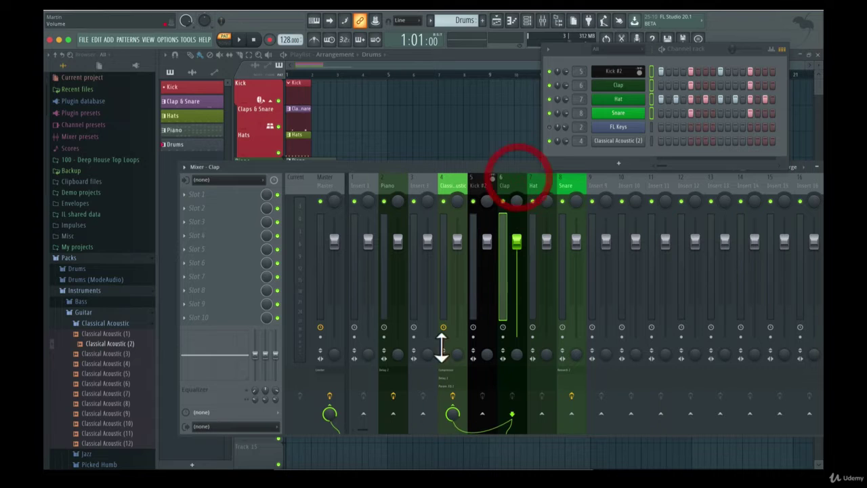
left_click(451, 412)
left_click(541, 190)
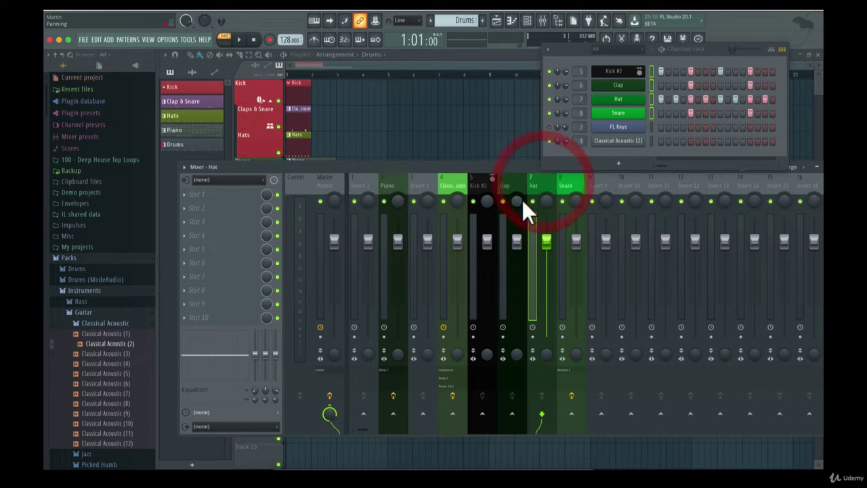
left_click(508, 185)
left_click(463, 183)
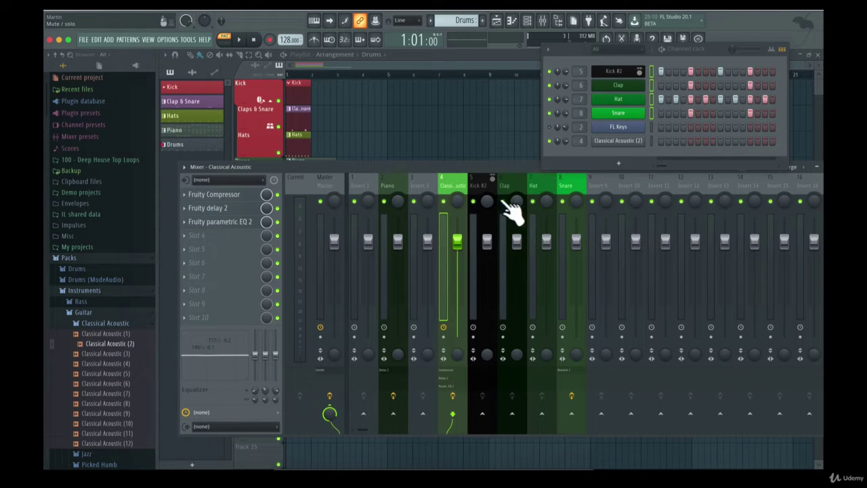
Inspect the output routing of the Kick #2, Clap, Hat and Snare mixer tracks one by one
left_click(485, 183)
left_click(515, 183)
left_click(533, 183)
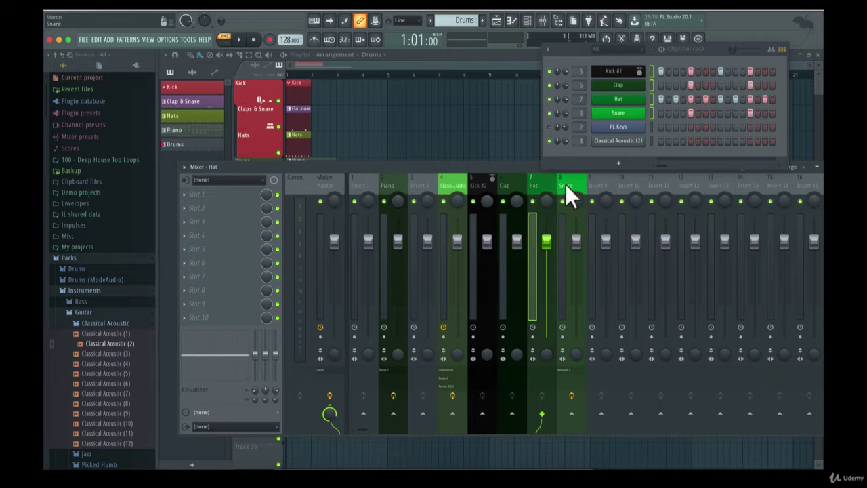
left_click(566, 183)
left_click(537, 183)
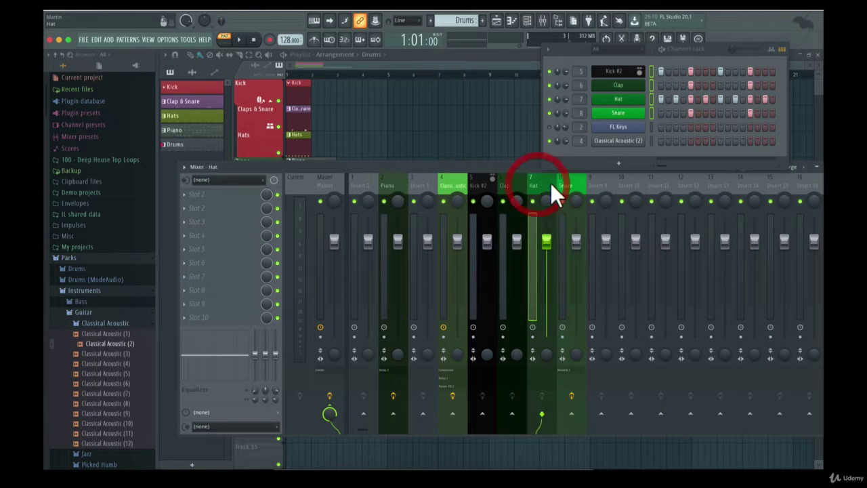
left_click(565, 185)
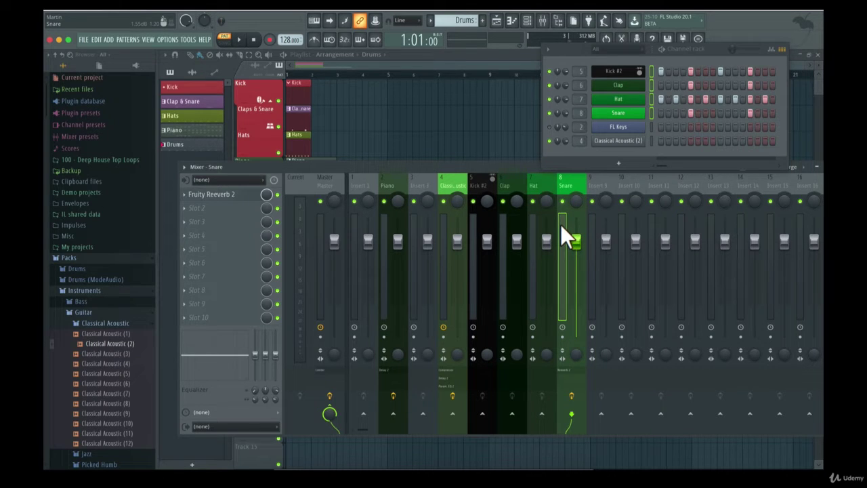
Select the Kick #2, Clap, Hat and Snare mixer tracks together and route them to Insert 1 only
left_click_drag(560, 224, 453, 233)
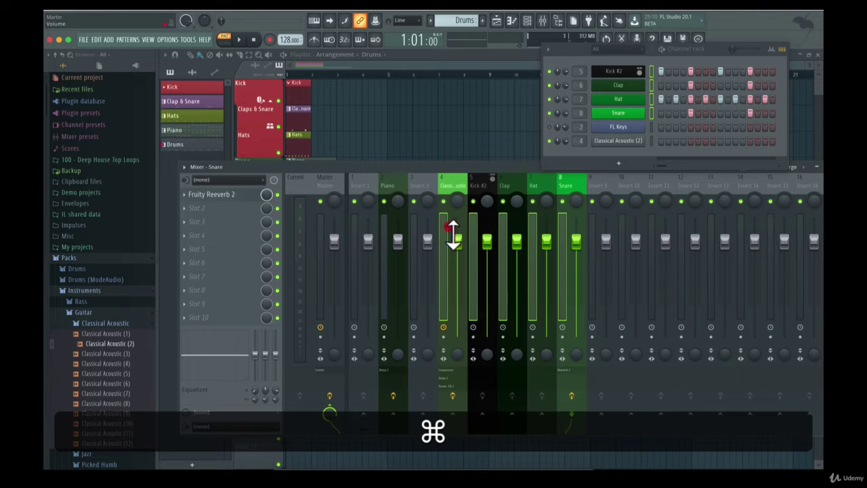
left_click(453, 230)
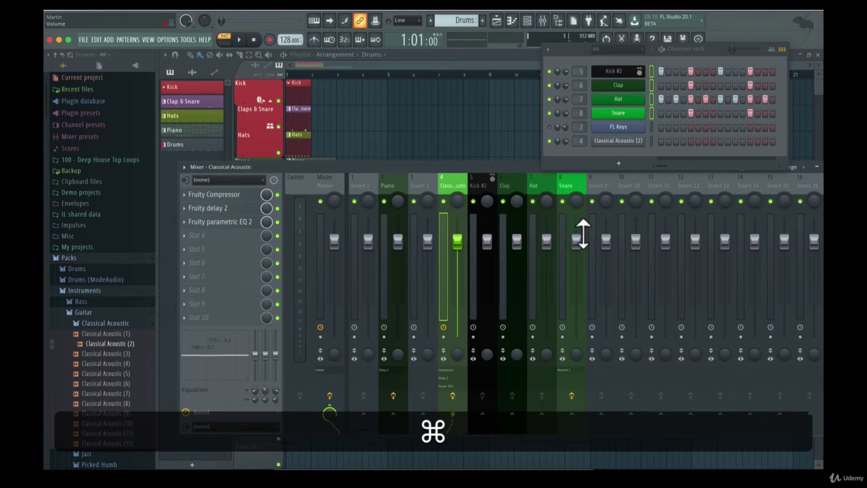
left_click_drag(560, 224, 490, 234)
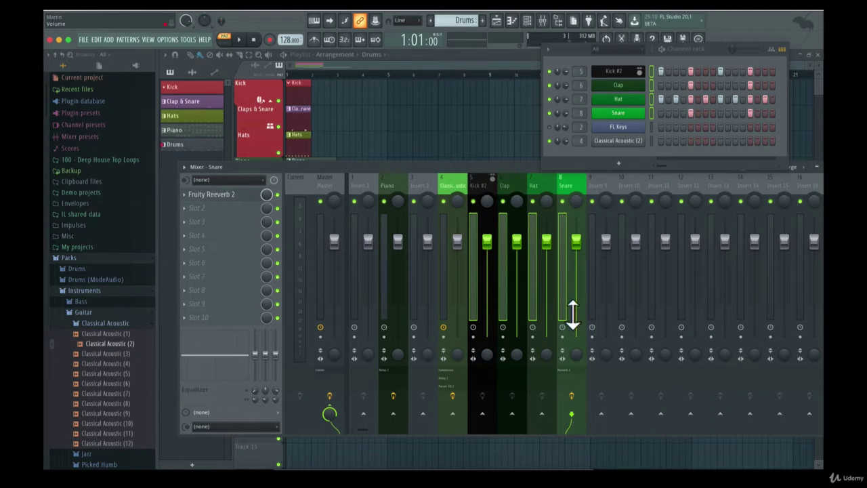
right_click(364, 412)
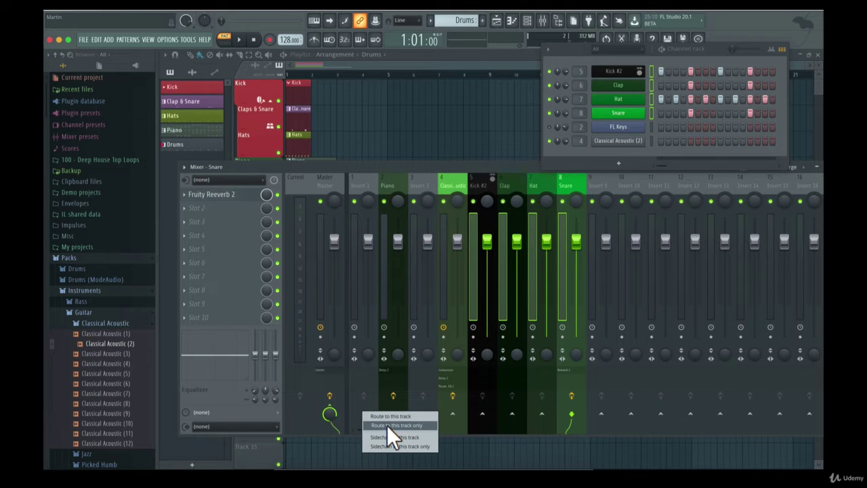
left_click(387, 424)
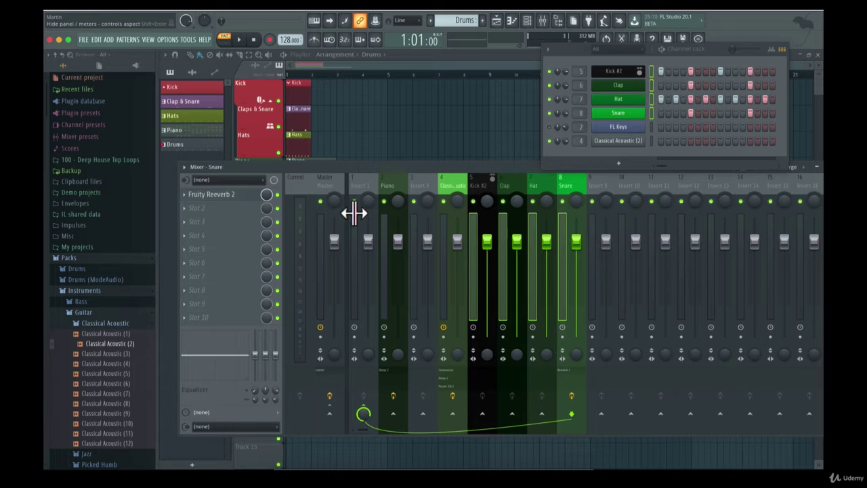
Review the routing and effects of the Insert 1, Classical Acoustic and Piano mixer tracks
left_click(357, 179)
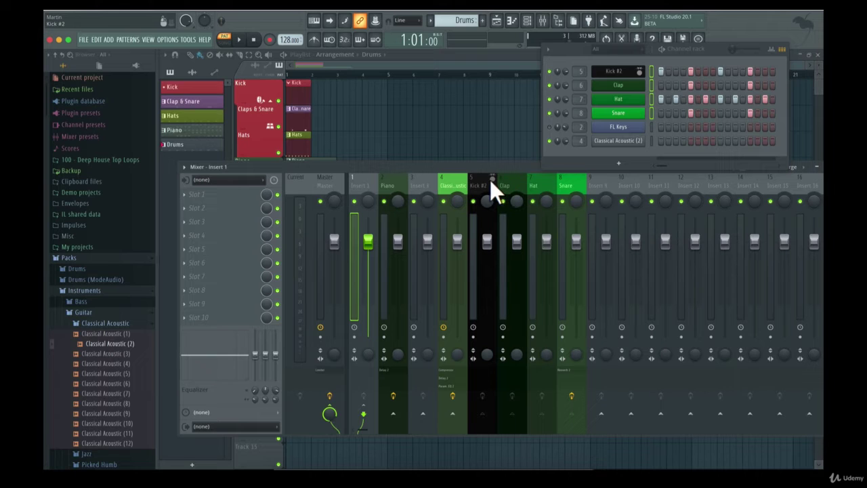
left_click(467, 166)
left_click(441, 181)
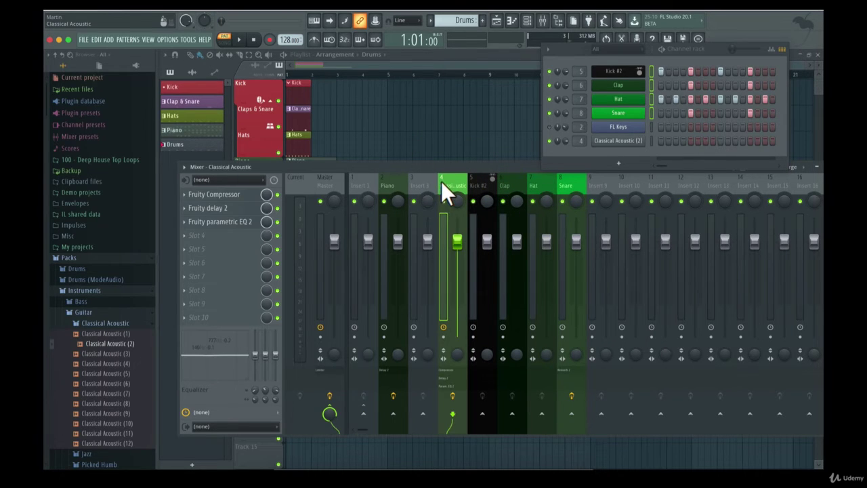
left_click(393, 180)
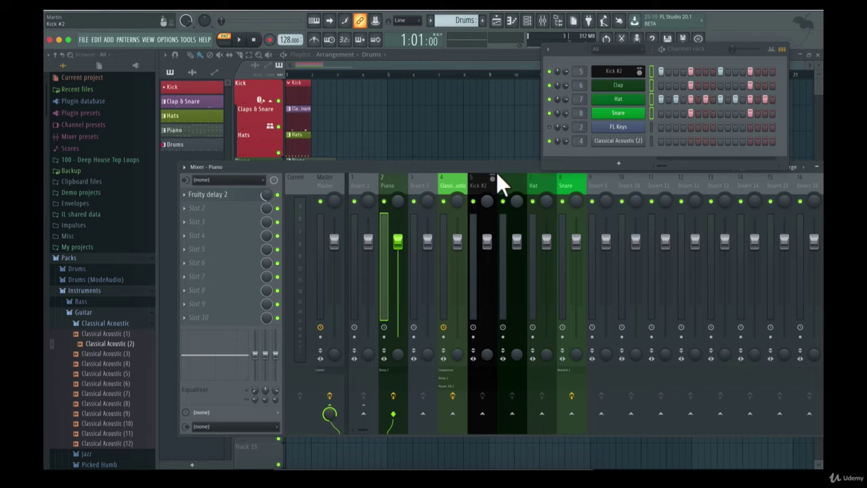
Add a separator in the mixer between the Classical Acoustic and Kick #2 tracks
left_click(479, 184)
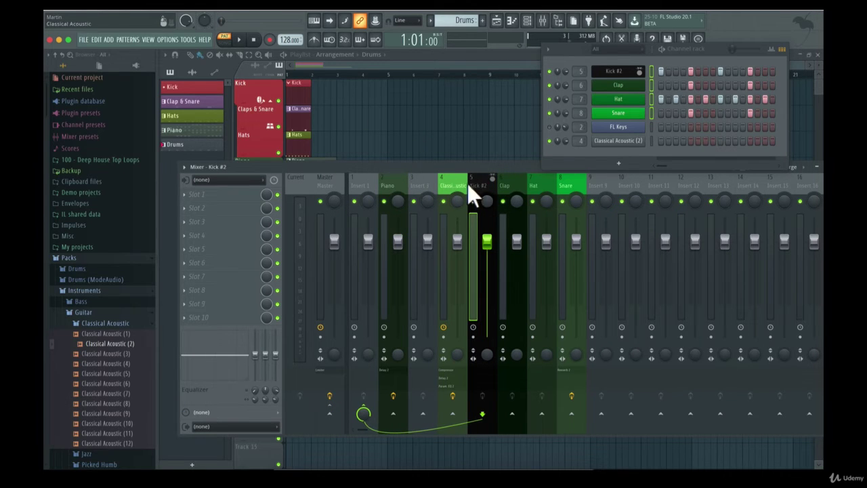
right_click(474, 185)
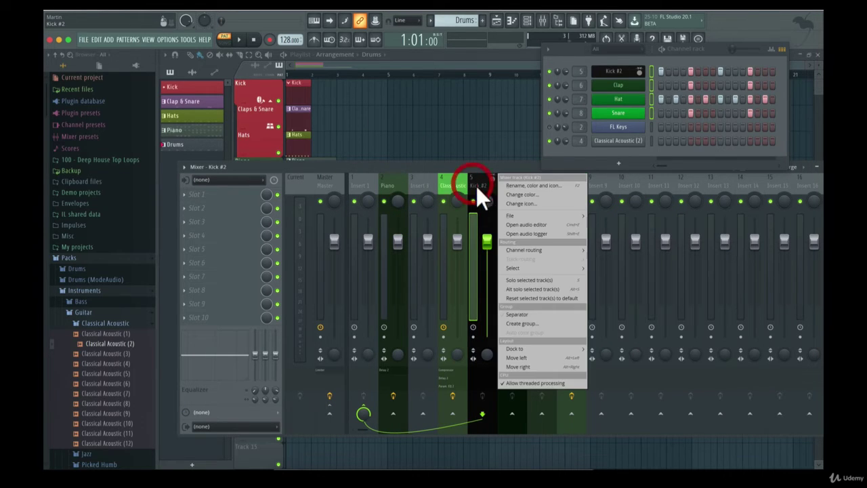
left_click(530, 315)
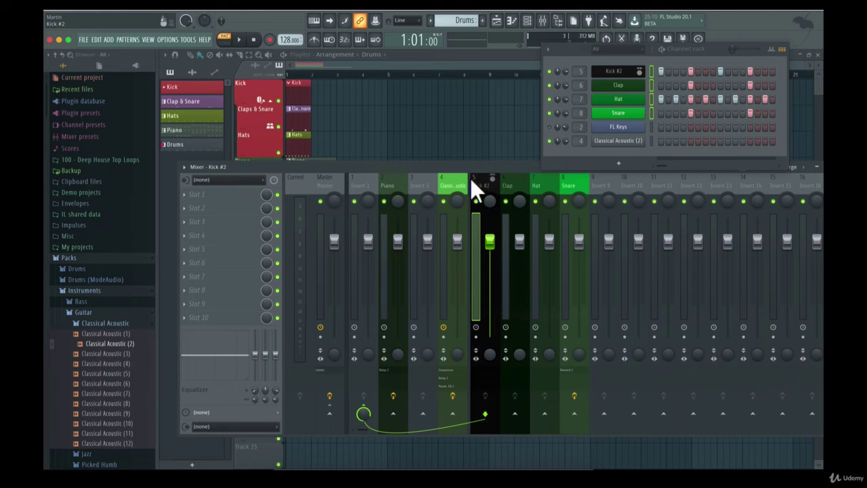
Add a separator in the mixer between the Snare and Insert 9 tracks
left_click(581, 181)
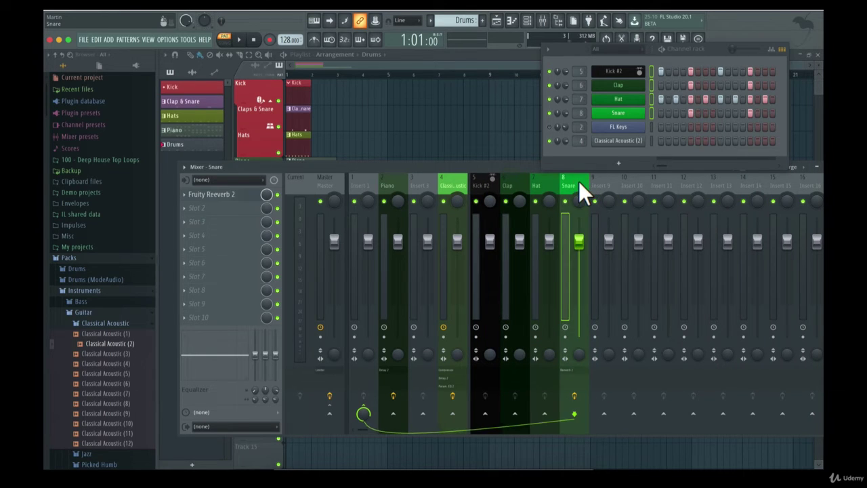
right_click(580, 181)
left_click(594, 181)
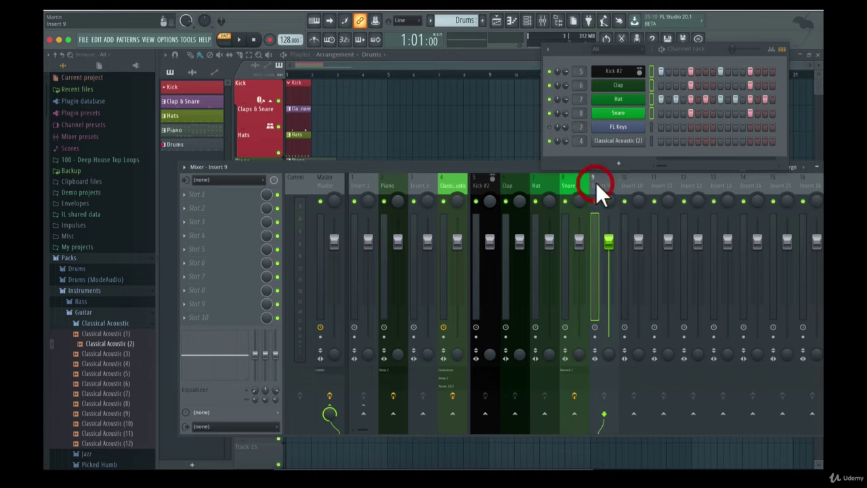
right_click(596, 182)
left_click(654, 318)
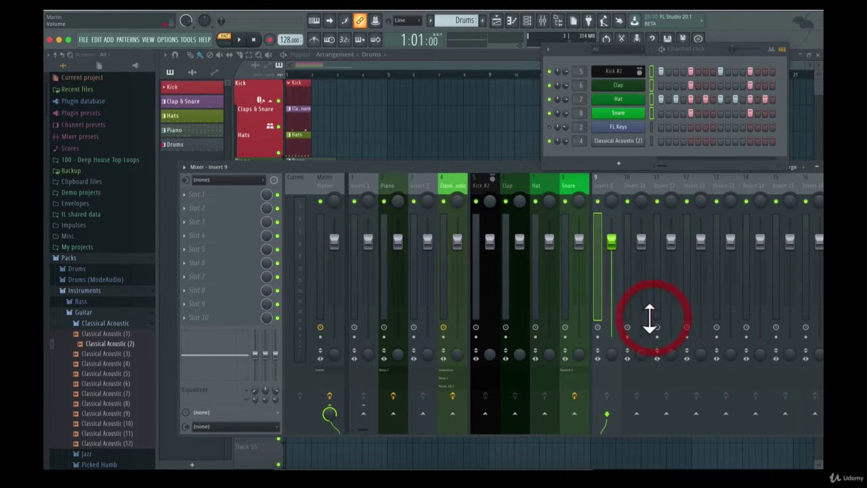
left_click_drag(565, 183, 485, 190)
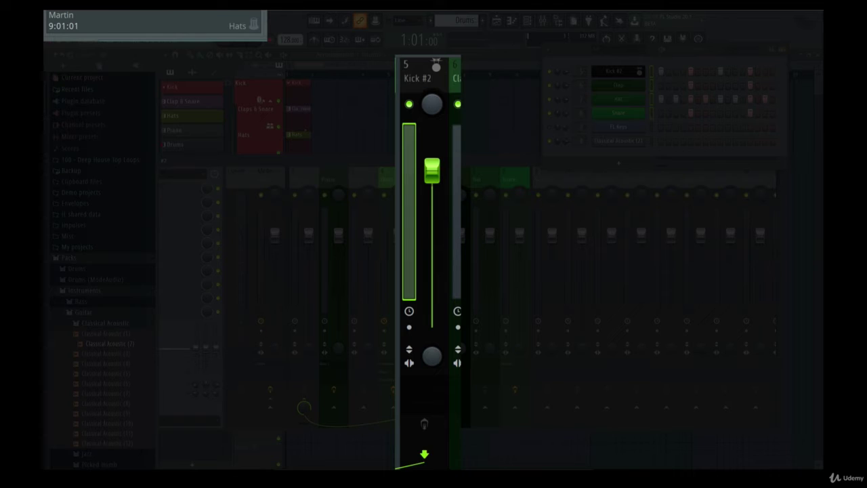
Start playback and try the Kick #2 track's volume at about -1.4 dB, its panning and its mute switch
key("space")
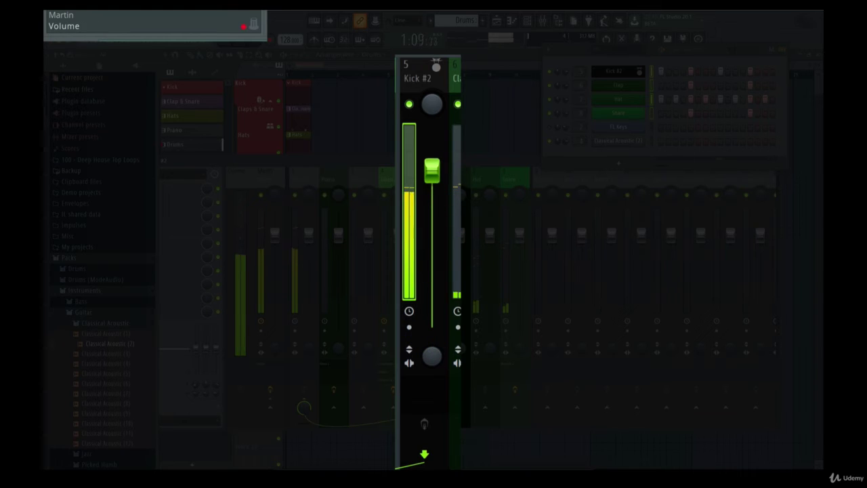
mouse_move(432, 171)
left_mouse_down()
mouse_move(432, 288)
mouse_move(431, 180)
left_mouse_up()
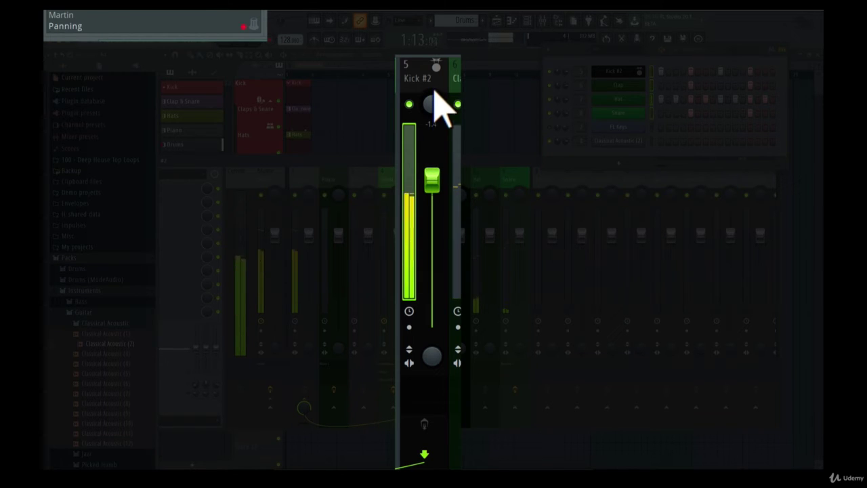
mouse_move(434, 92)
left_mouse_down()
mouse_move(434, 61)
mouse_move(434, 109)
mouse_move(435, 93)
left_mouse_up()
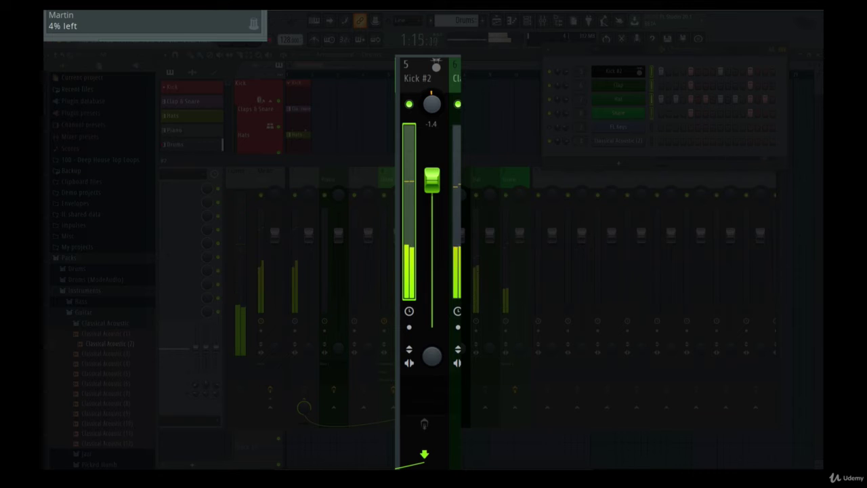
left_click(407, 104)
left_click(408, 104)
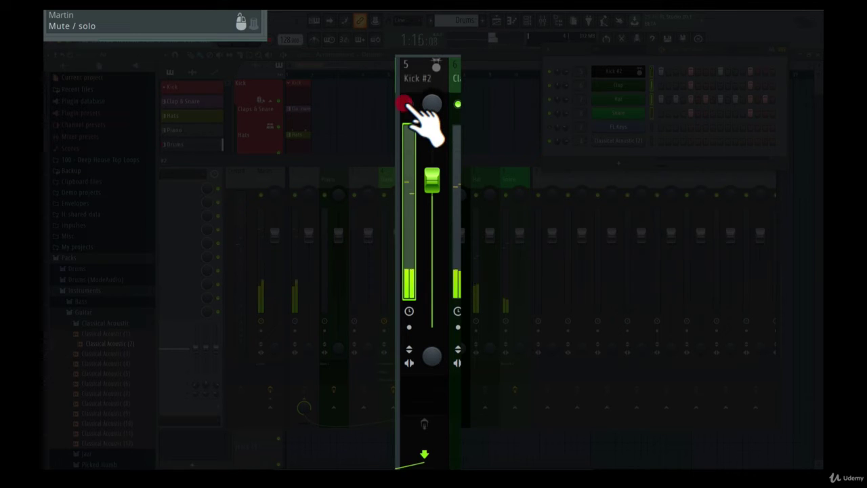
Set the Kick #2 track's latency to 100 ms during playback and reset it
left_click(409, 311)
left_click(446, 328)
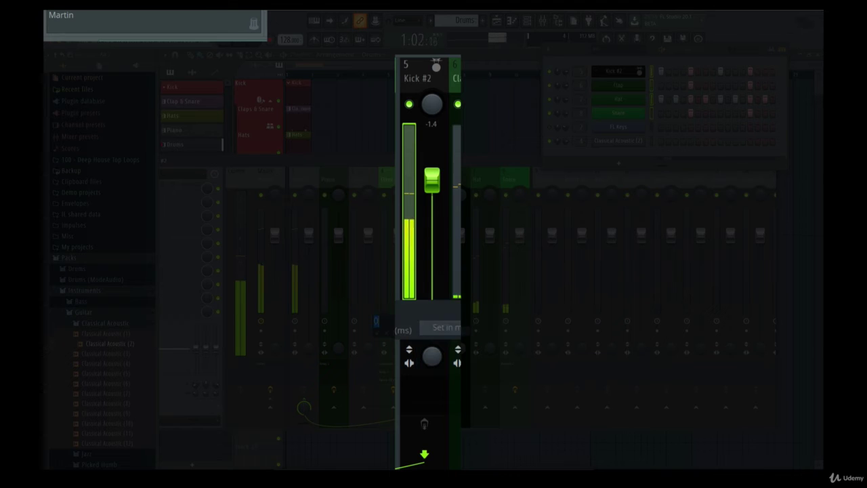
key("Return")
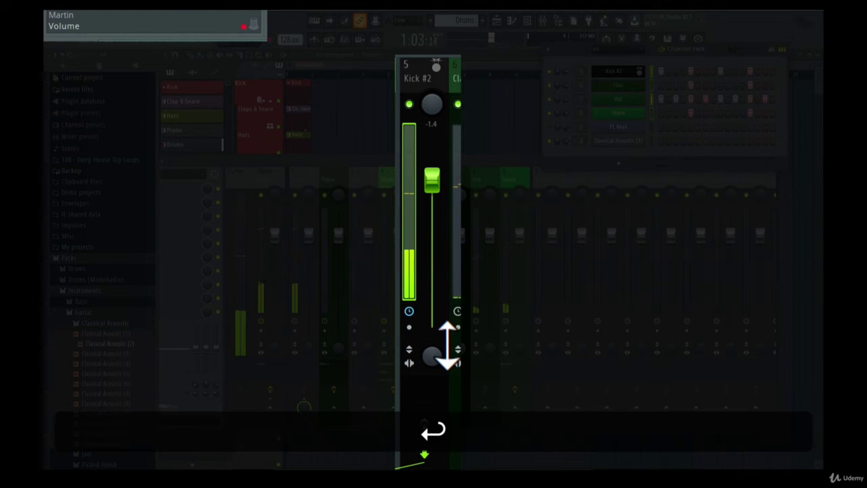
left_click(409, 313)
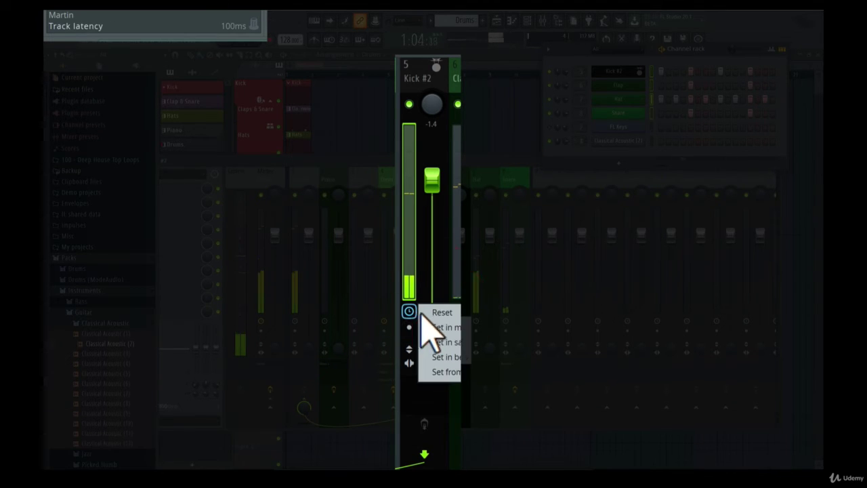
left_click(421, 313)
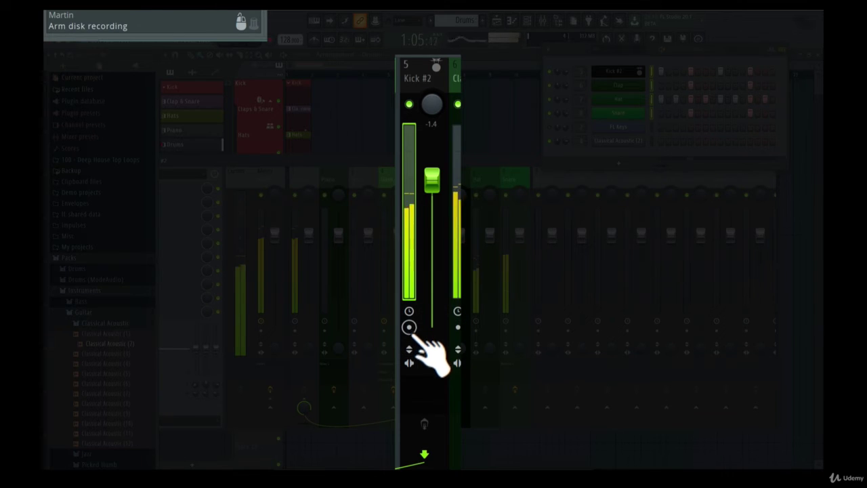
Try polarity inversion and stereo separation on the Kick #2 track, swap its left and right channels, and stop playback
left_click(411, 350)
left_click_drag(431, 357, 432, 410)
left_click(409, 349)
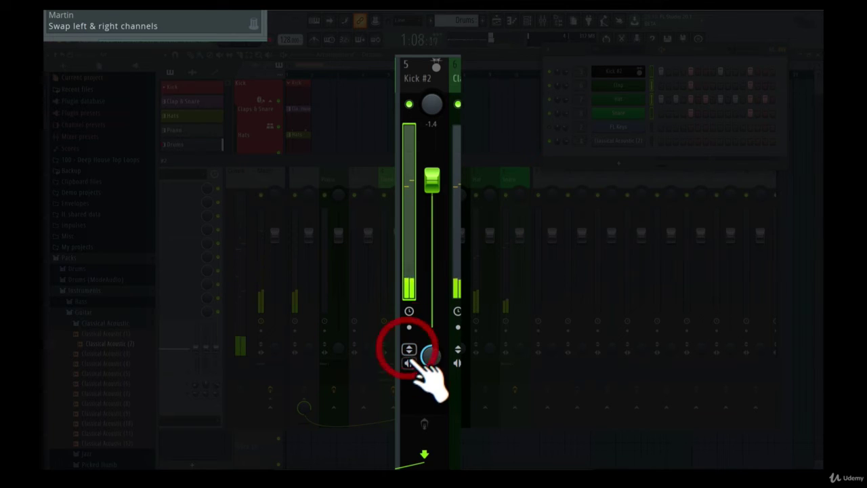
left_click_drag(429, 368, 437, 424)
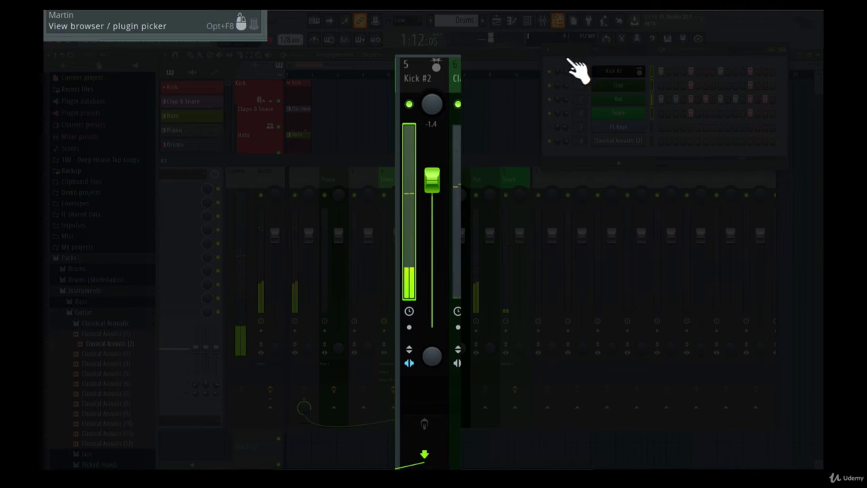
key("space")
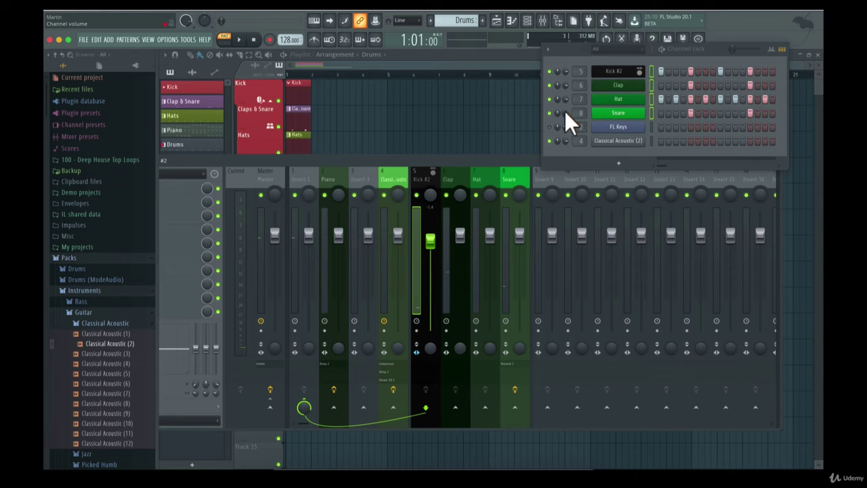
Lower the Kick #2 mixer track's volume to about -2.4 dB
mouse_move(437, 257)
left_mouse_down()
mouse_move(437, 278)
mouse_move(430, 246)
left_mouse_up()
left_click(417, 322)
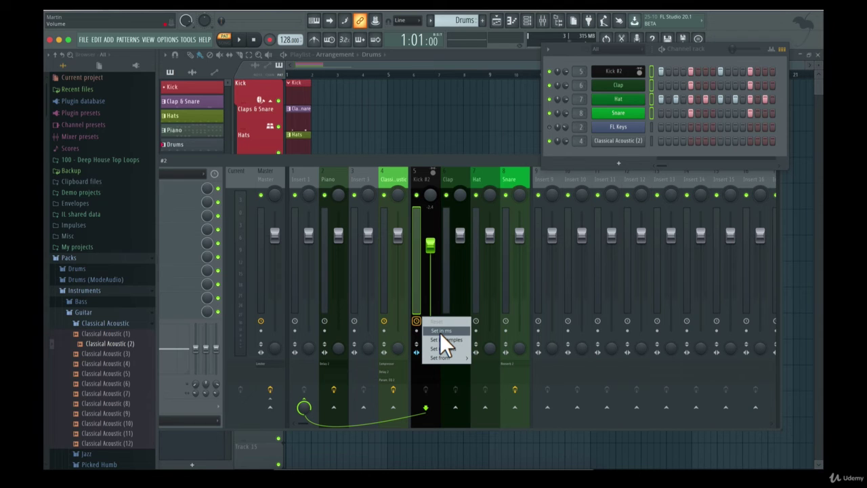
left_click(505, 163)
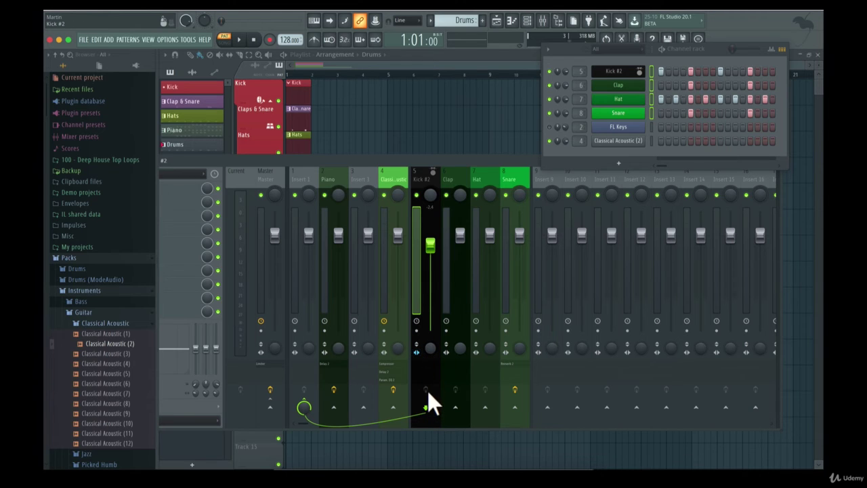
Bypass all effects on the Classical Acoustic mixer track and enable them again
left_click(393, 390)
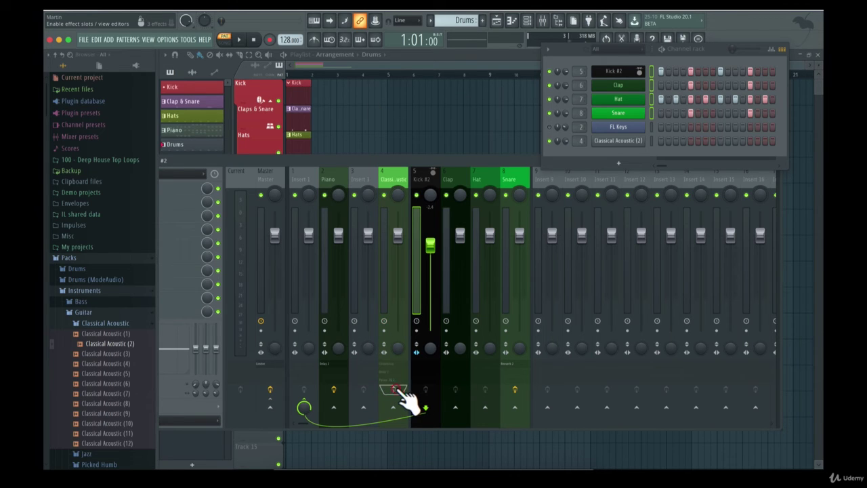
left_click(394, 390)
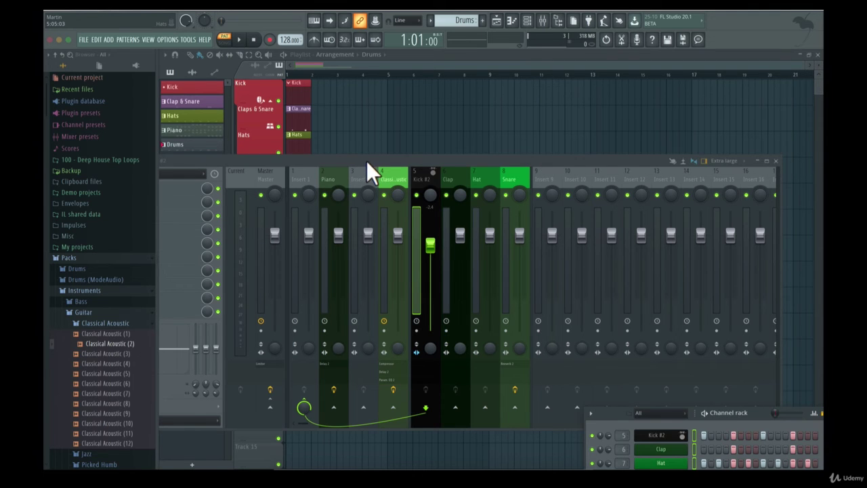
Switch the mixer's track meters to the Waveforms view
left_click_drag(368, 160, 455, 153)
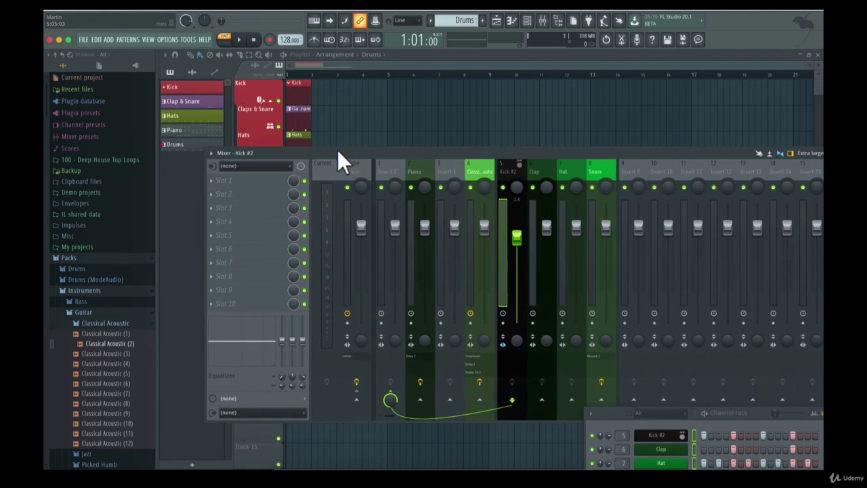
left_click(215, 158)
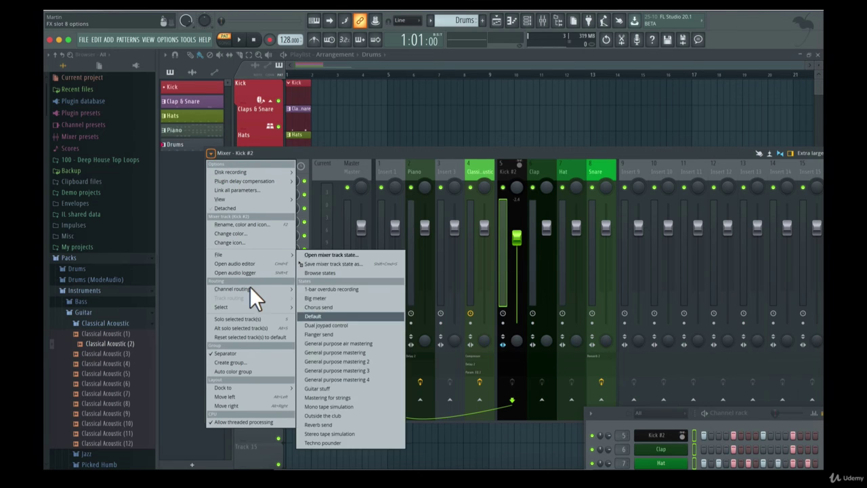
mouse_move(252, 308)
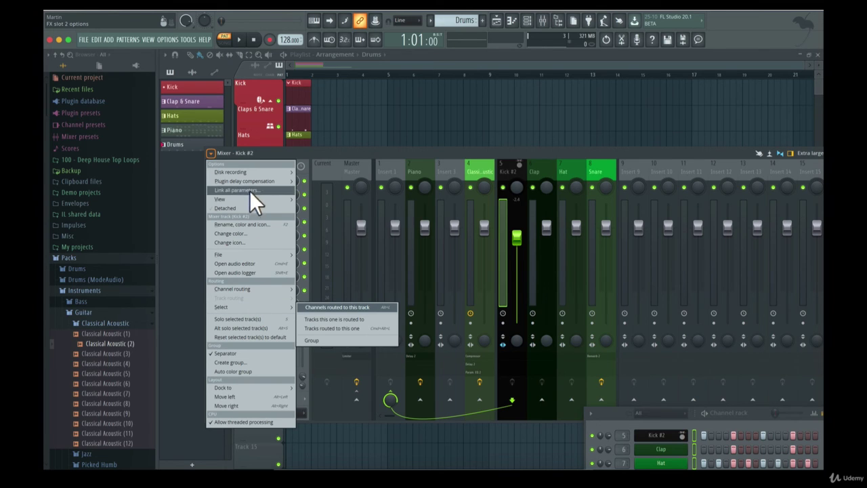
mouse_move(248, 196)
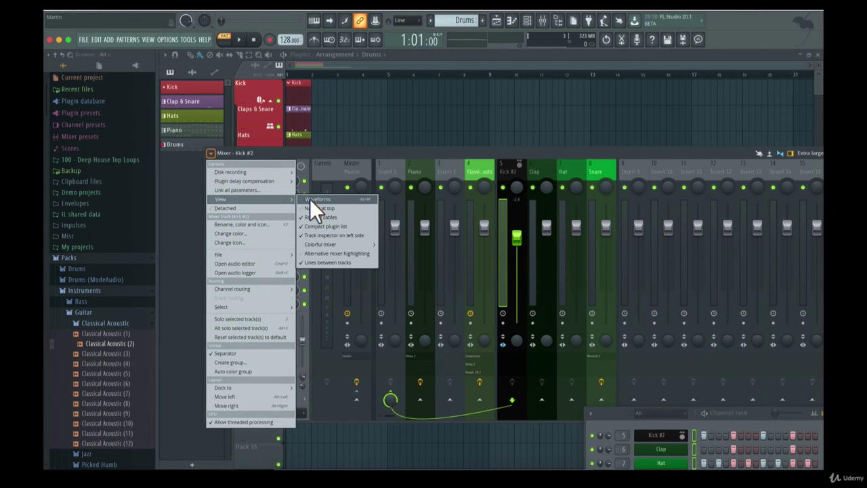
left_click(310, 199)
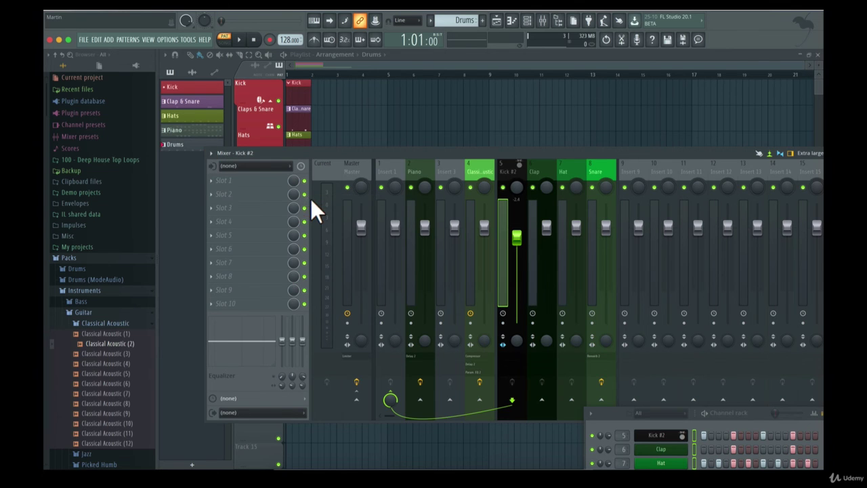
Play the Drums pattern briefly to examine the waveforms of the mixer tracks, and stop playback
left_click_drag(423, 153, 357, 164)
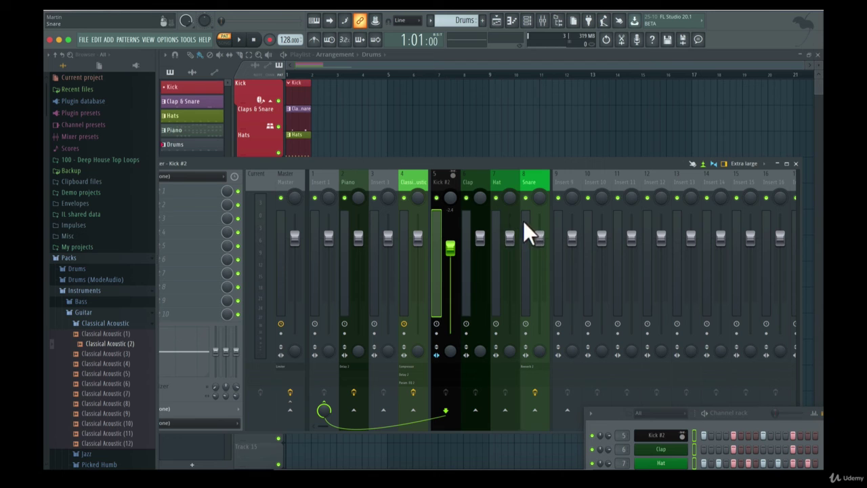
key("space")
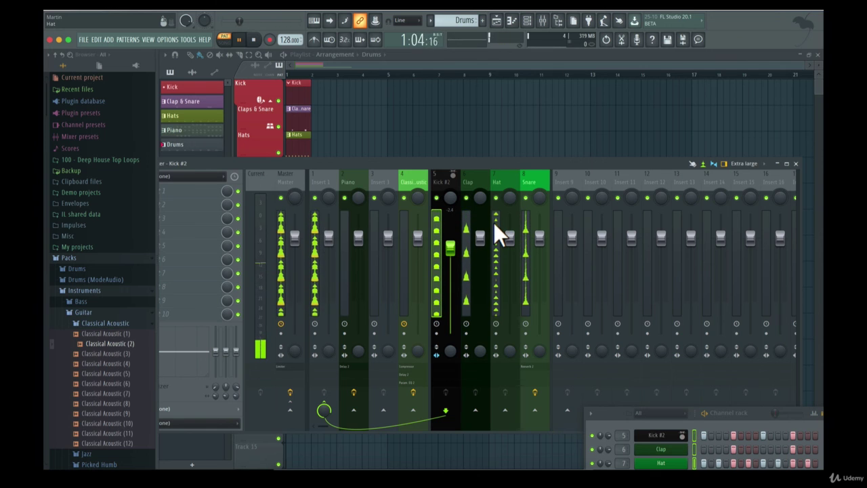
key("space")
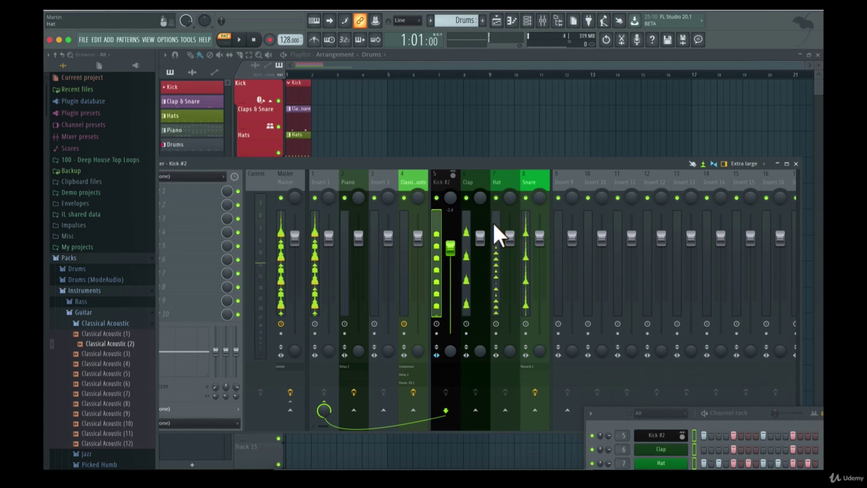